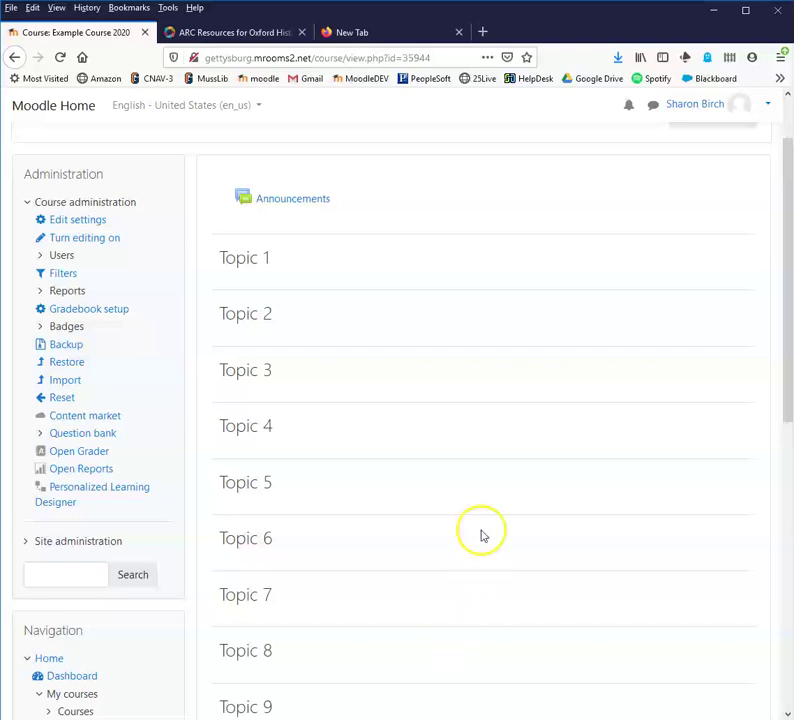
- With editing turned on, add a new Quiz activity to Topic 1 of Example Course 2020
scroll(543, 549, "up", 1)
scroll(545, 545, "up", 1)
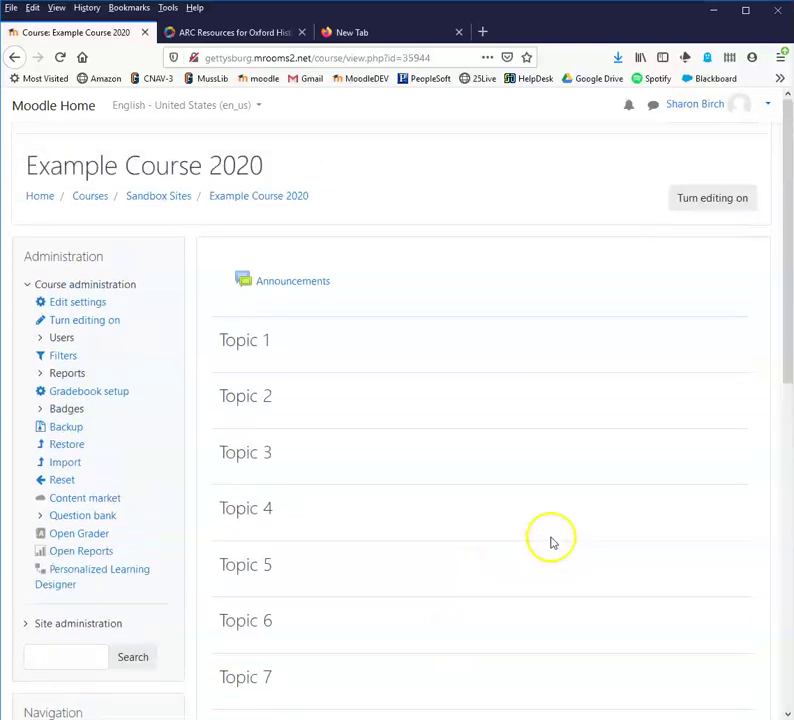
left_click(713, 200)
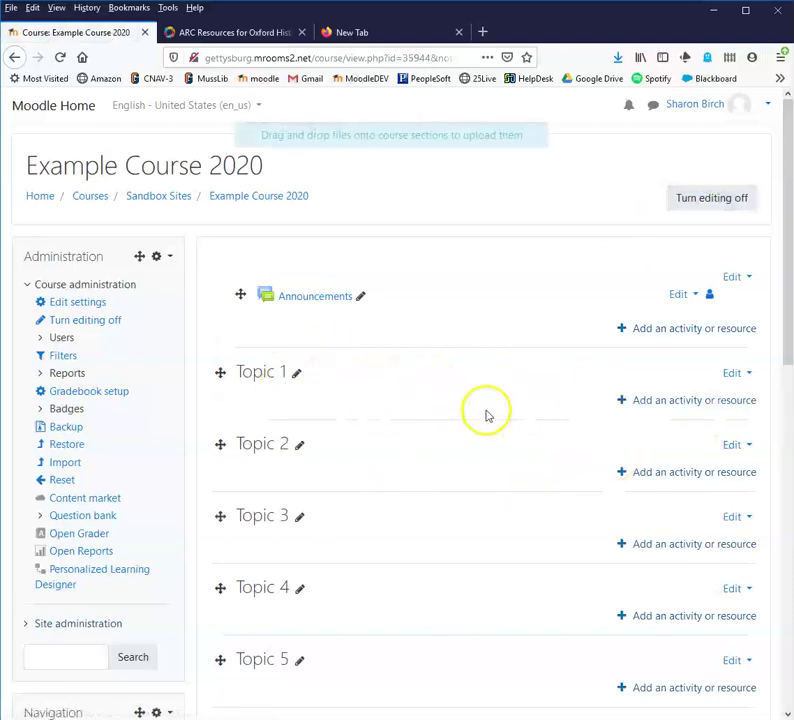
left_click(714, 402)
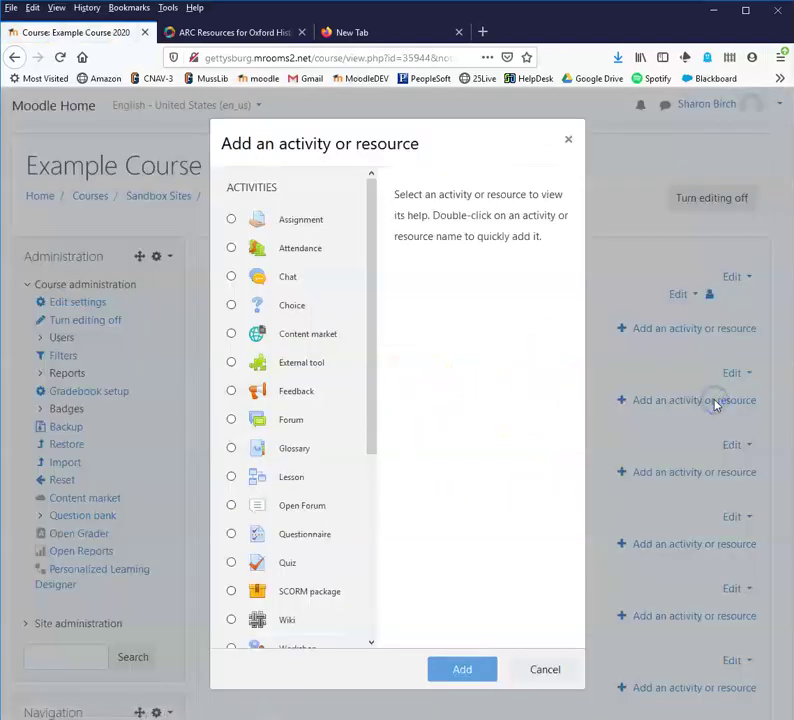
left_click(230, 563)
left_click(466, 670)
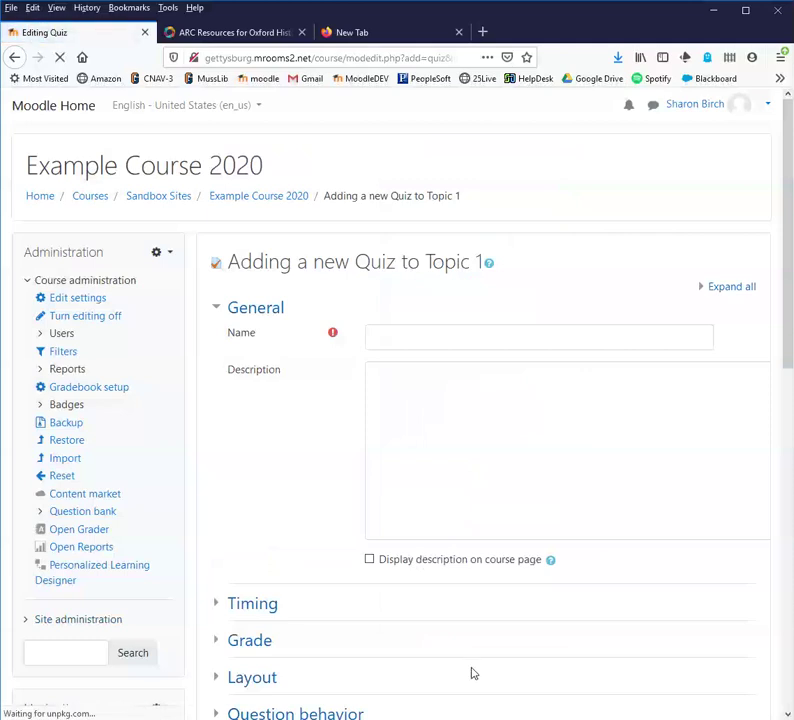
- Name the quiz 'Example Quiz' and expand its Timing settings
left_click(437, 336)
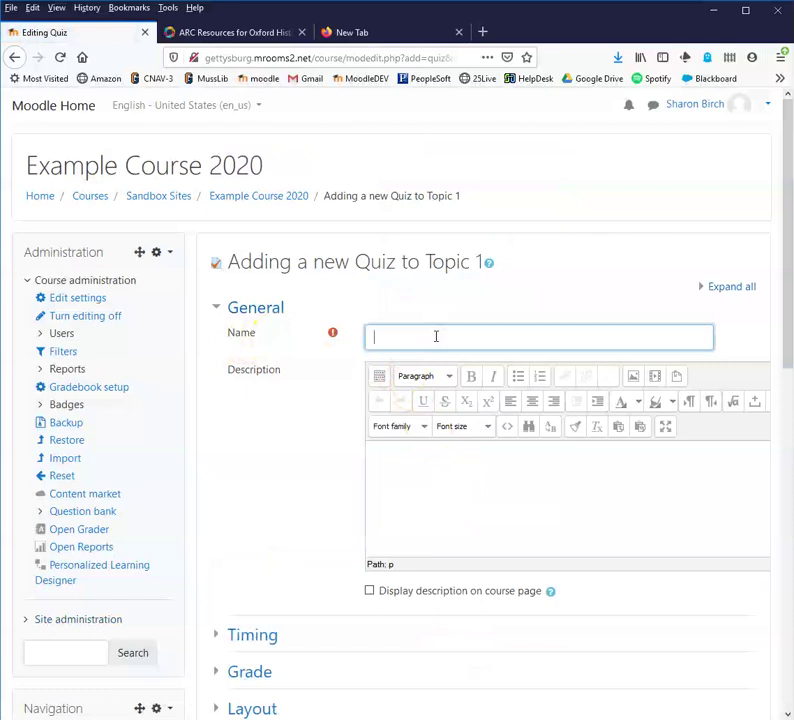
type("Exam")
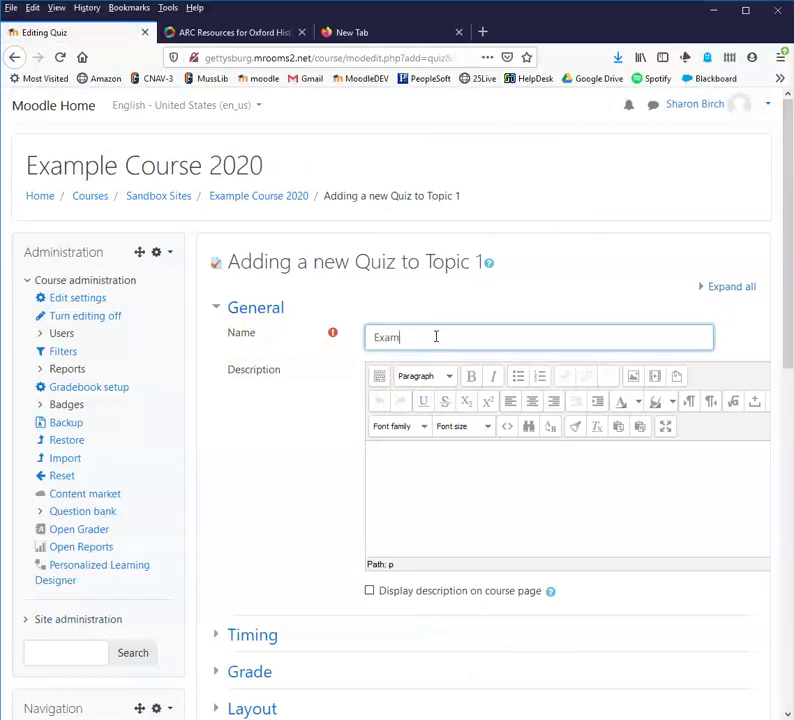
type("ple Quiz")
scroll(328, 369, "down", 1)
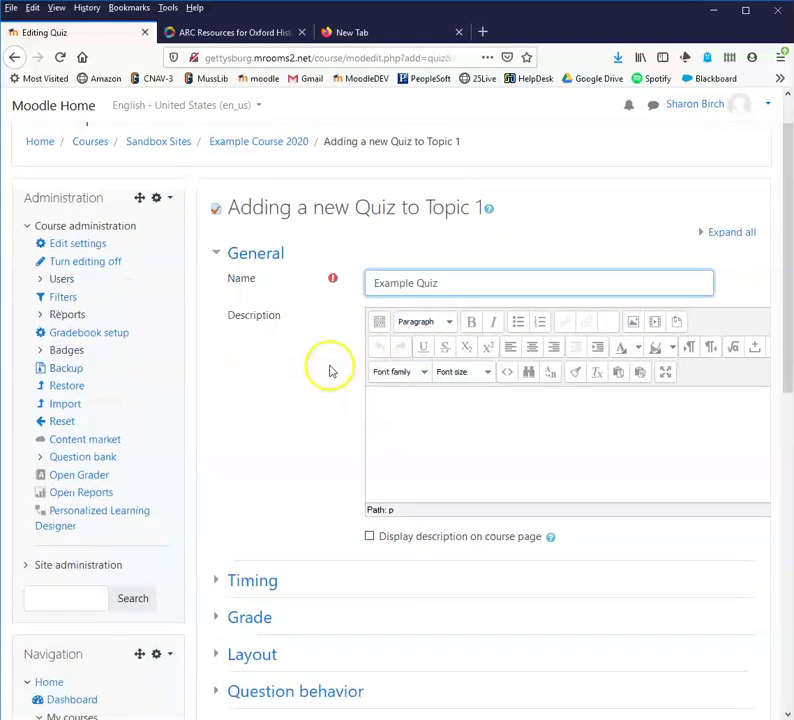
left_click(218, 564)
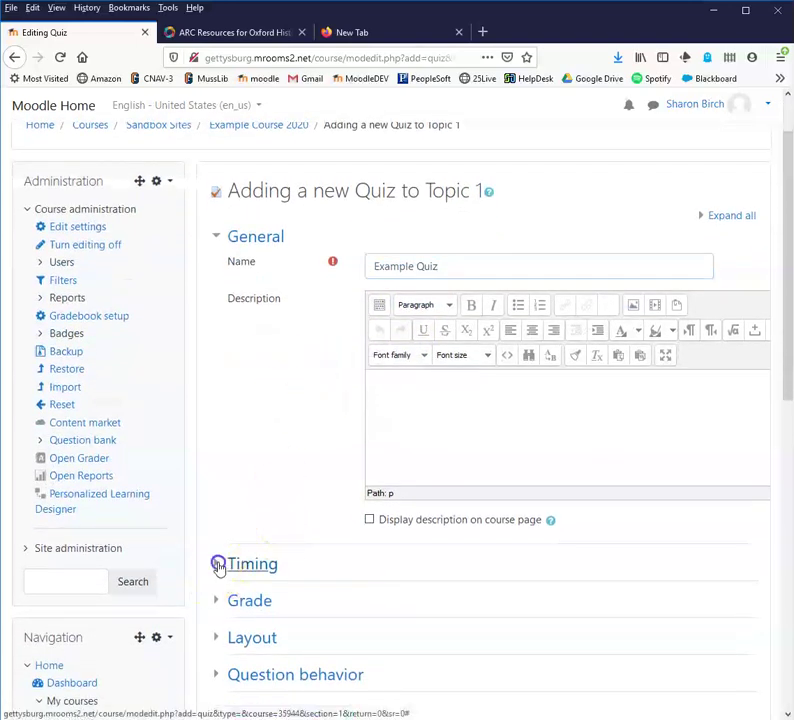
scroll(310, 496, "down", 3)
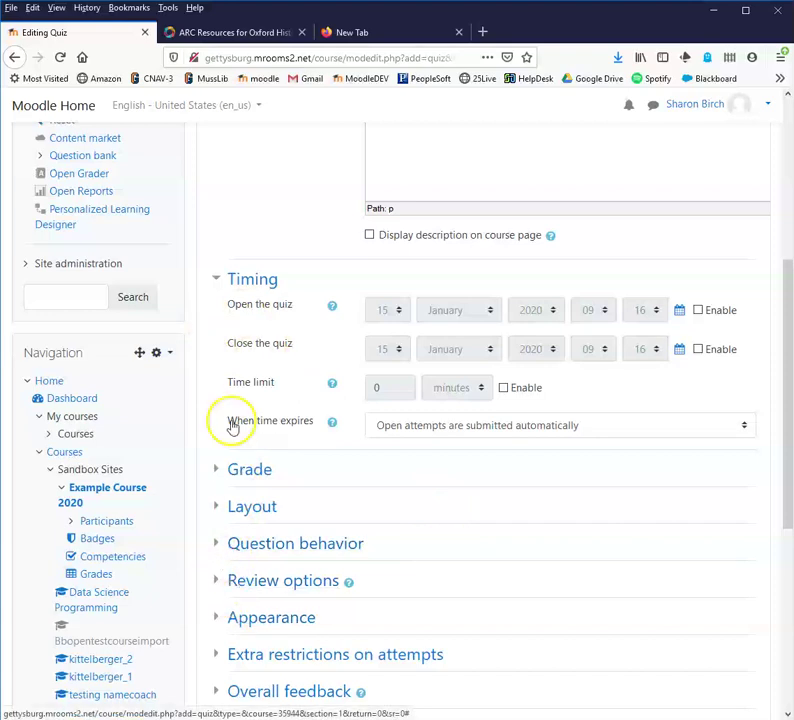
- Expand Grade, leaving grade category at Not categorized and attempts allowed at Unlimited
left_click(216, 469)
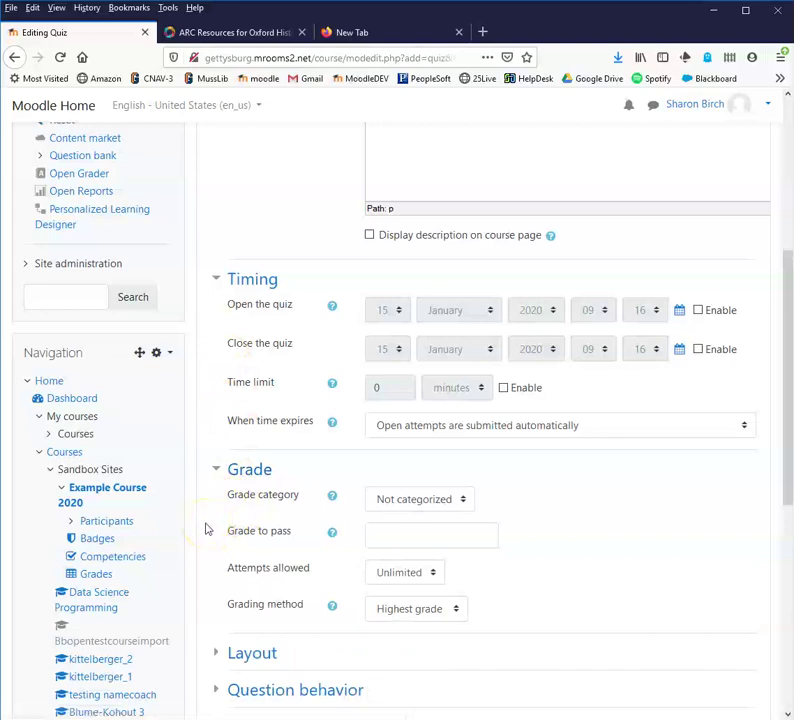
left_click(466, 502)
left_click(467, 503)
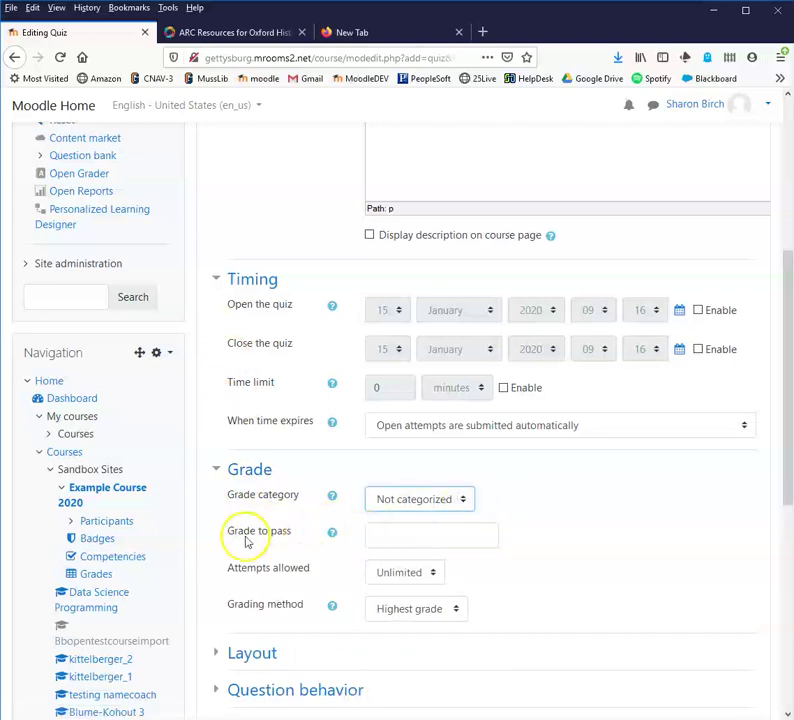
scroll(295, 590, "down", 5)
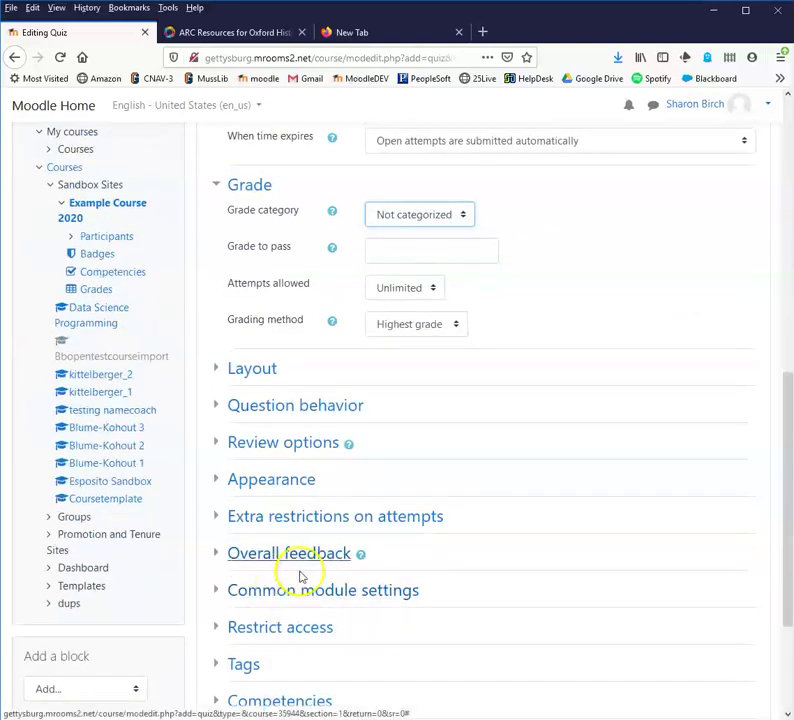
scroll(573, 475, "up", 3)
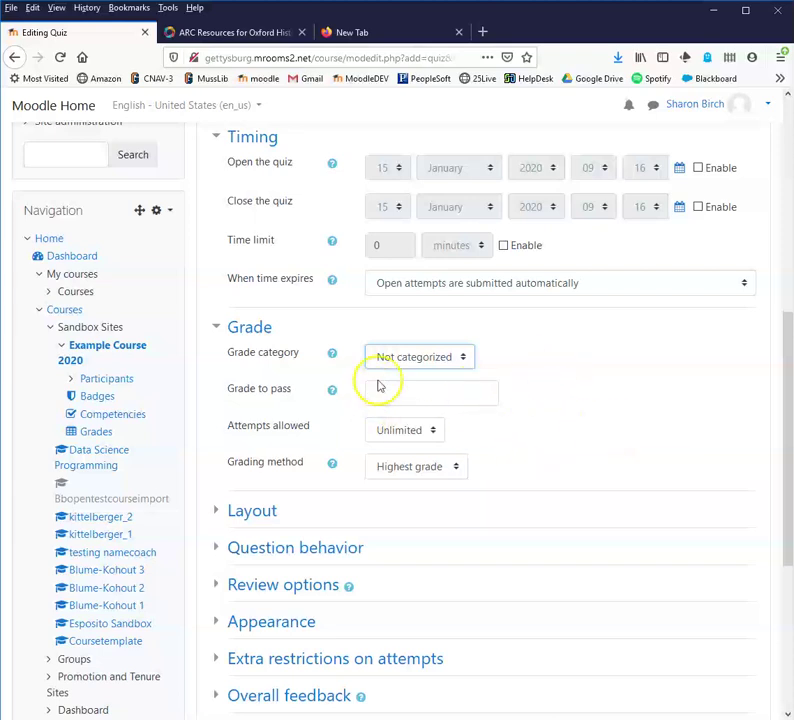
left_click(465, 357)
left_click(465, 357)
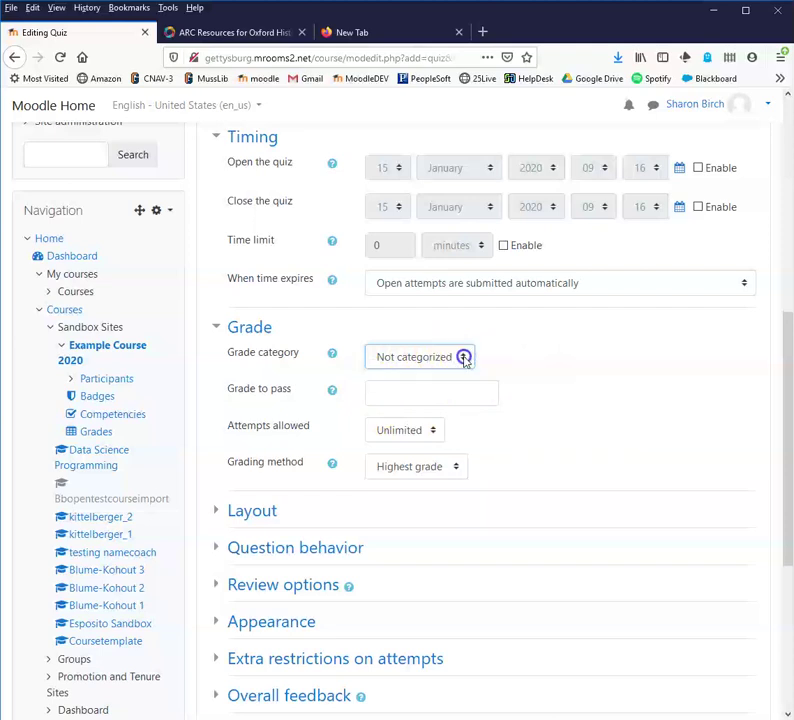
left_click(435, 431)
left_click(435, 433)
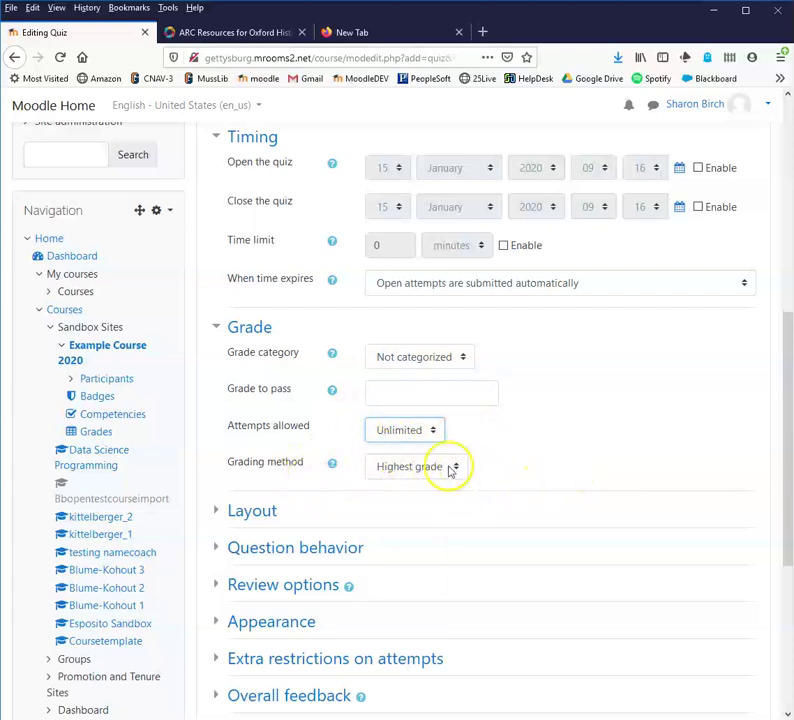
- Expand all Layout settings, keeping all questions on one page and navigation method Free
scroll(198, 482, "down", 1)
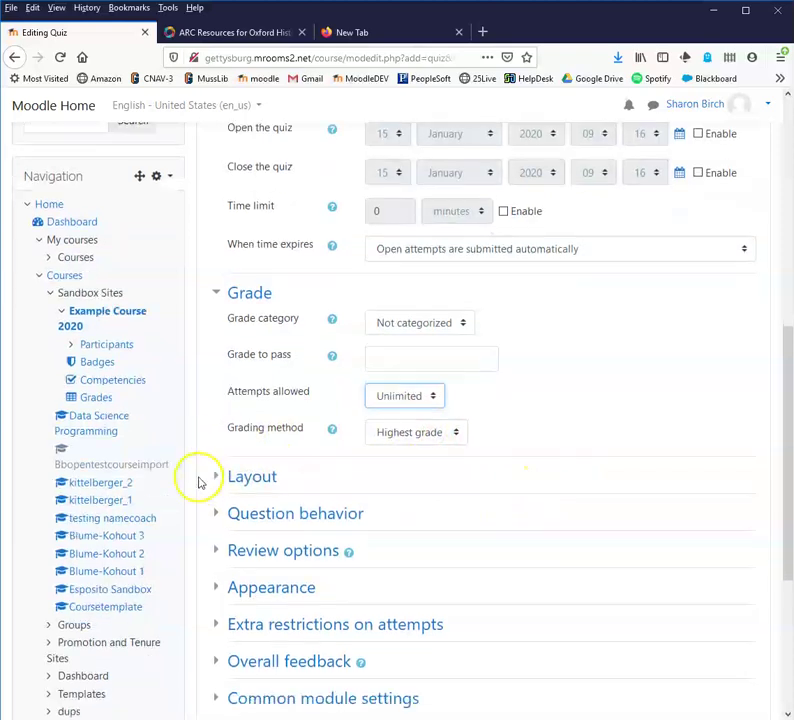
scroll(198, 482, "down", 3)
left_click(215, 297)
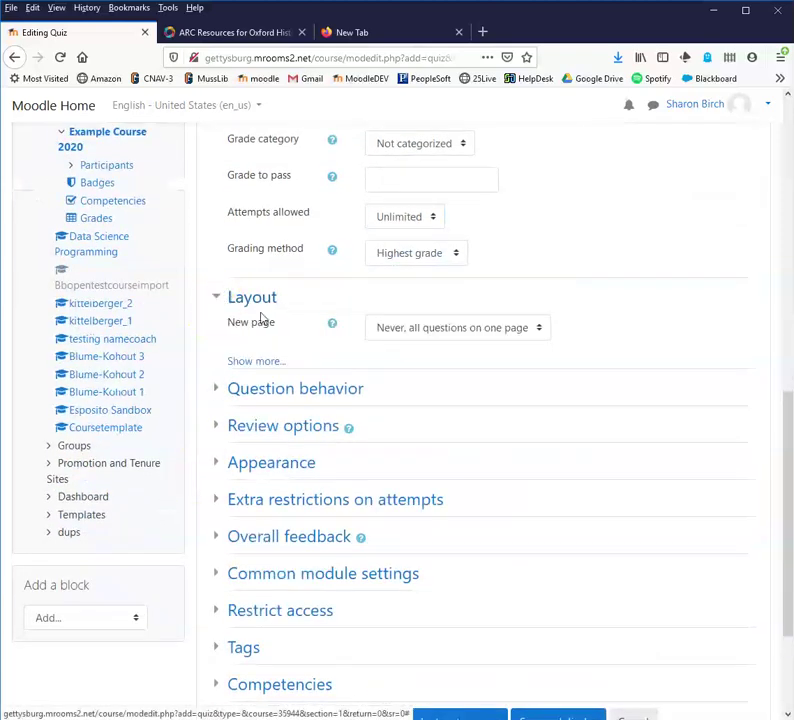
left_click(539, 329)
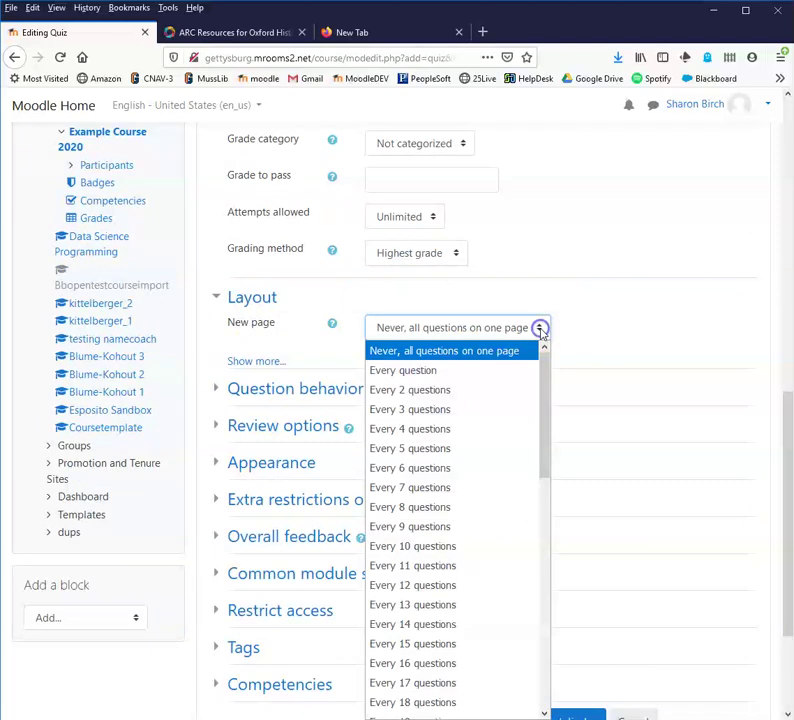
left_click(605, 305)
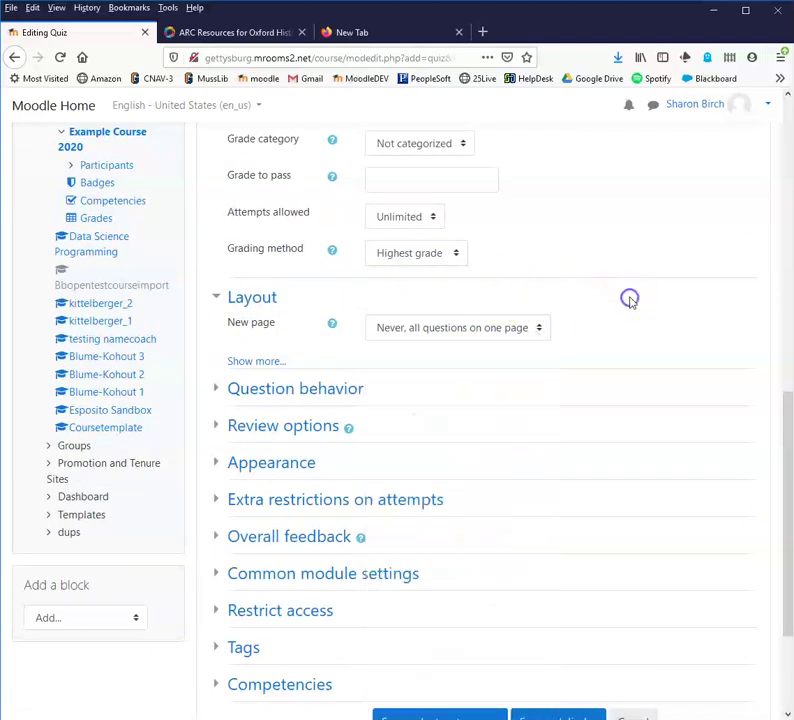
left_click(254, 363)
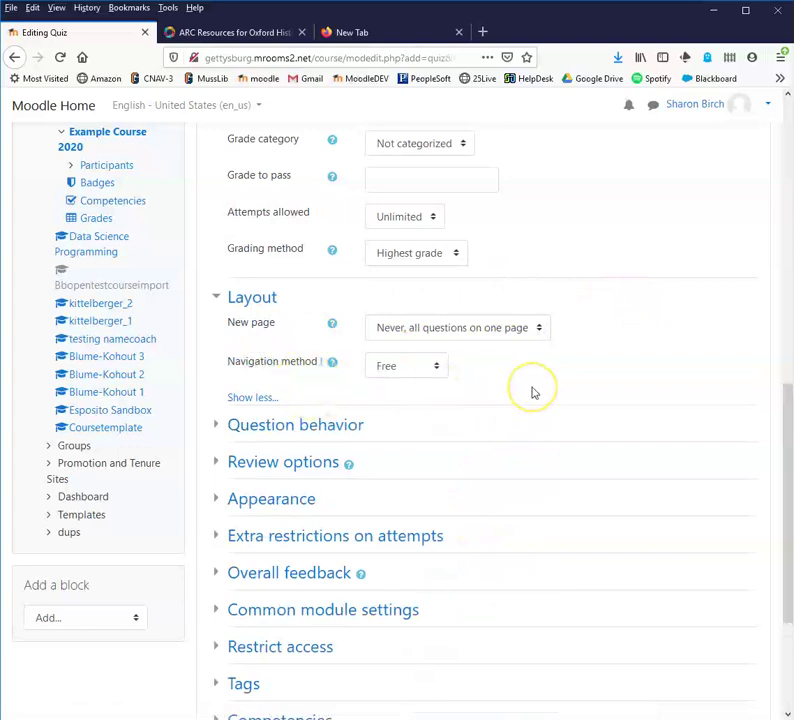
left_click(446, 366)
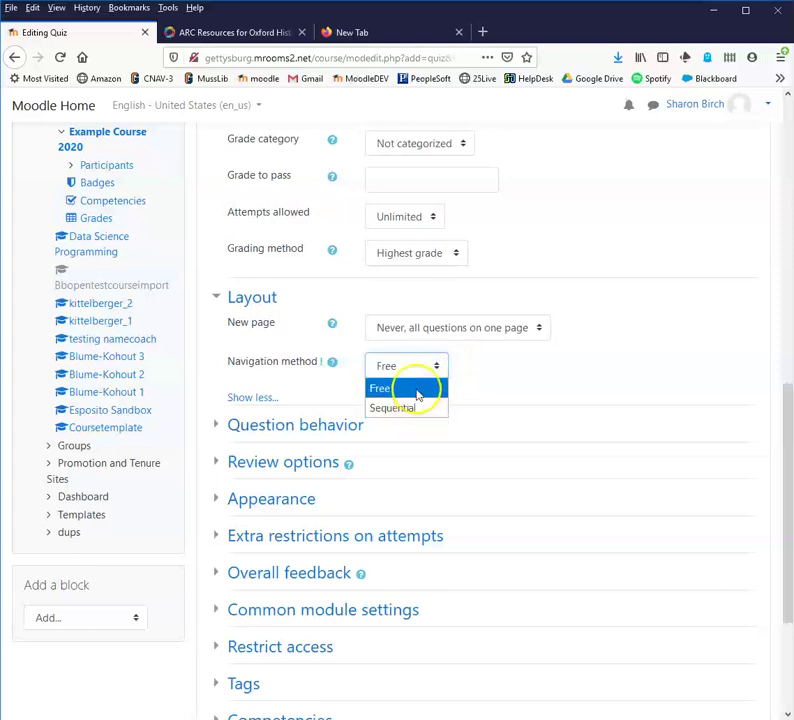
left_click(418, 389)
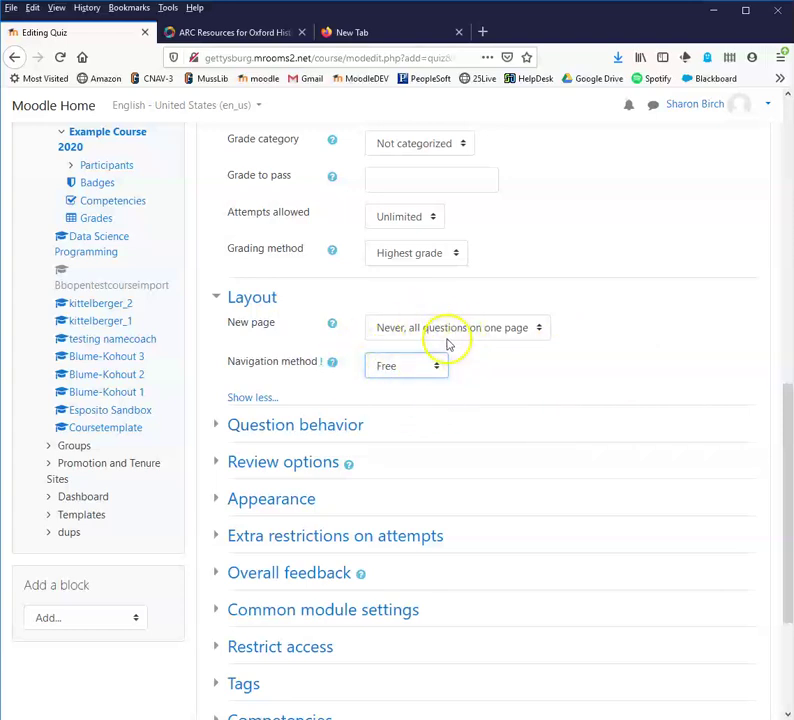
scroll(505, 388, "down", 3)
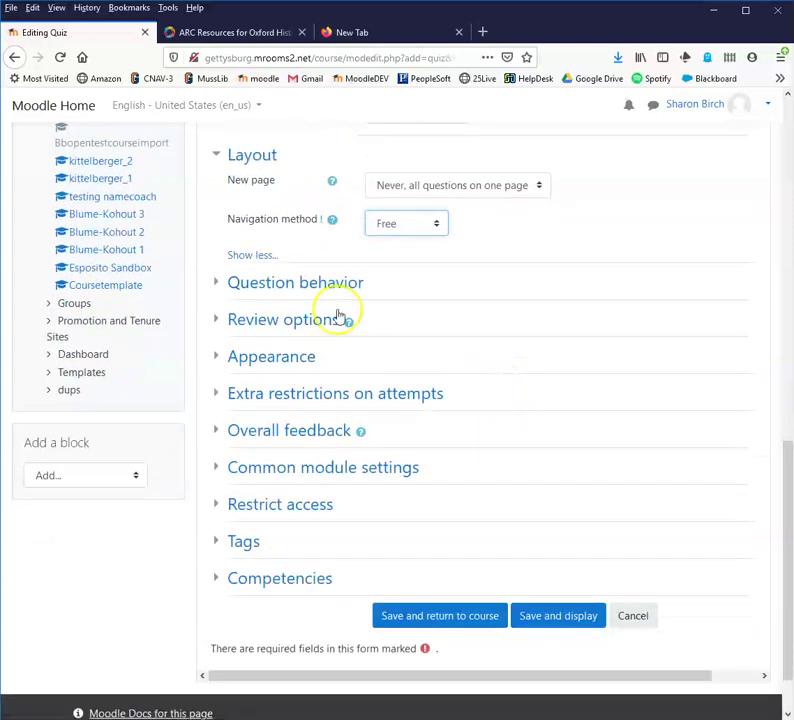
- Expand Question behavior and review the Shuffle within questions choices
left_click(216, 282)
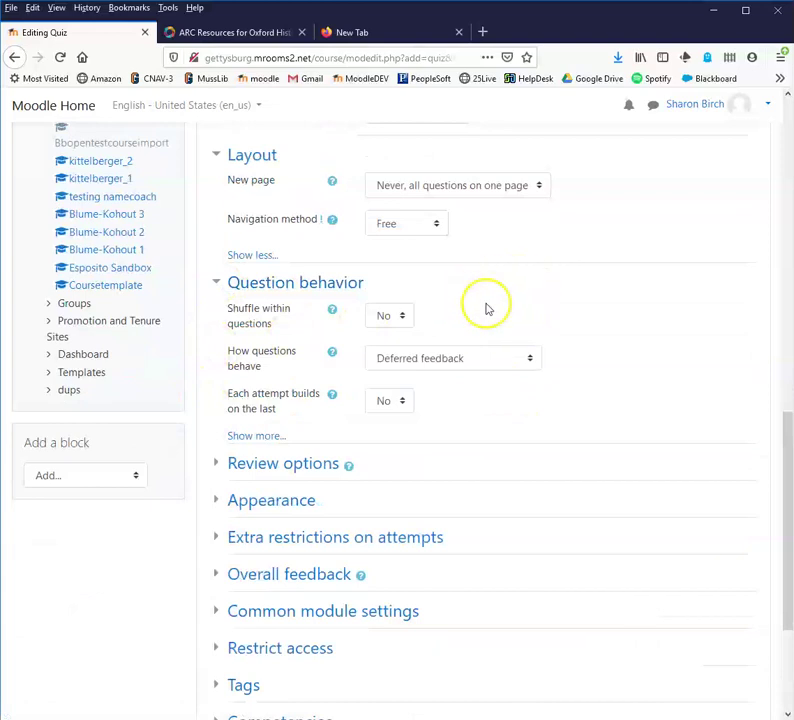
left_click(404, 315)
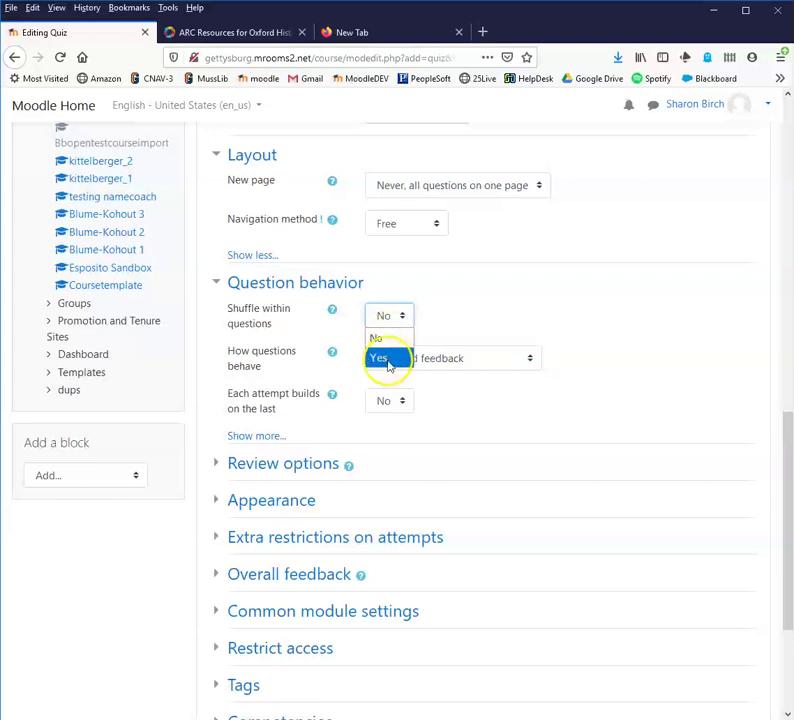
- Keep shuffle within questions at No and show the help note on how questions behave
left_click(459, 301)
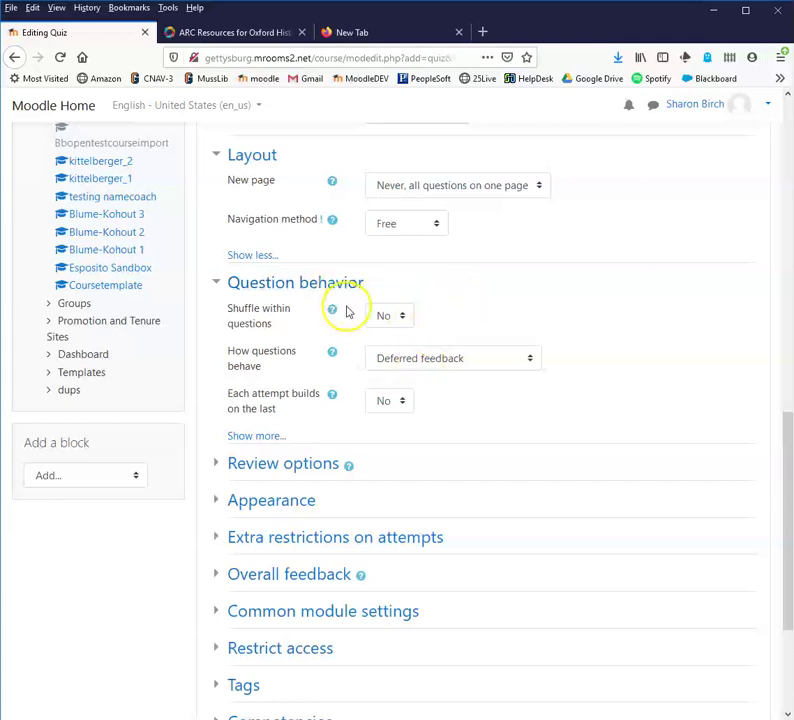
left_click(529, 360)
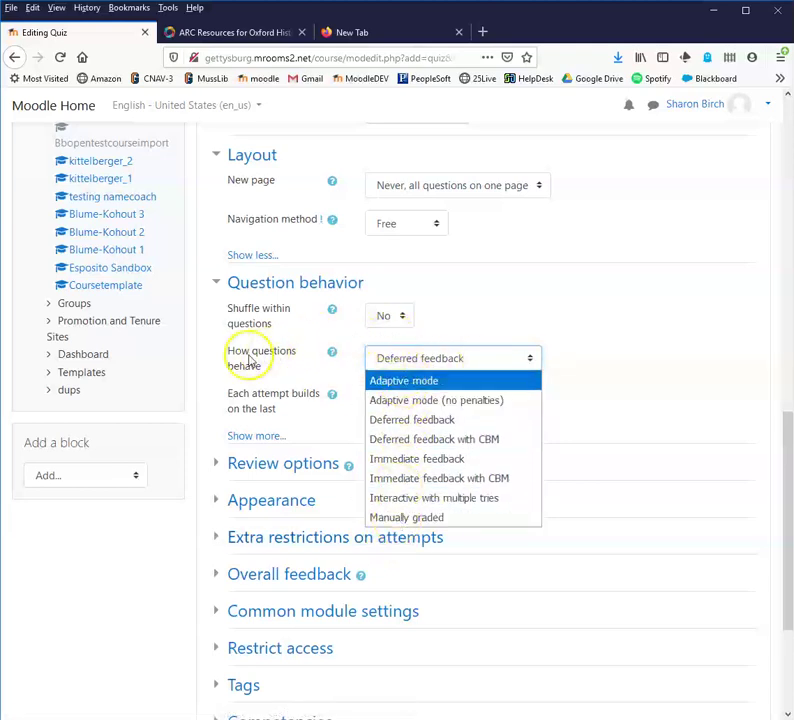
left_click(334, 357)
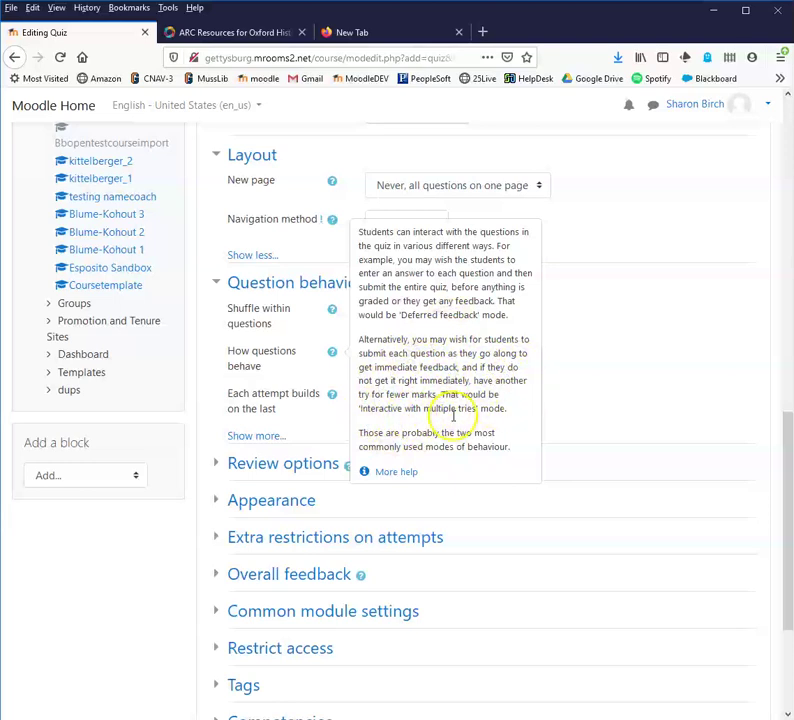
scroll(417, 399, "down", 3)
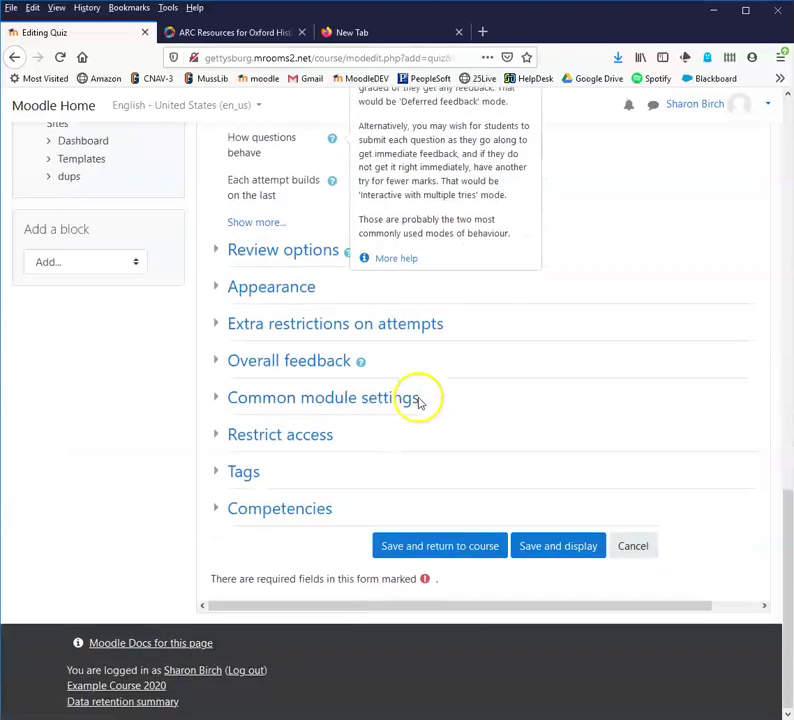
scroll(417, 396, "up", 3)
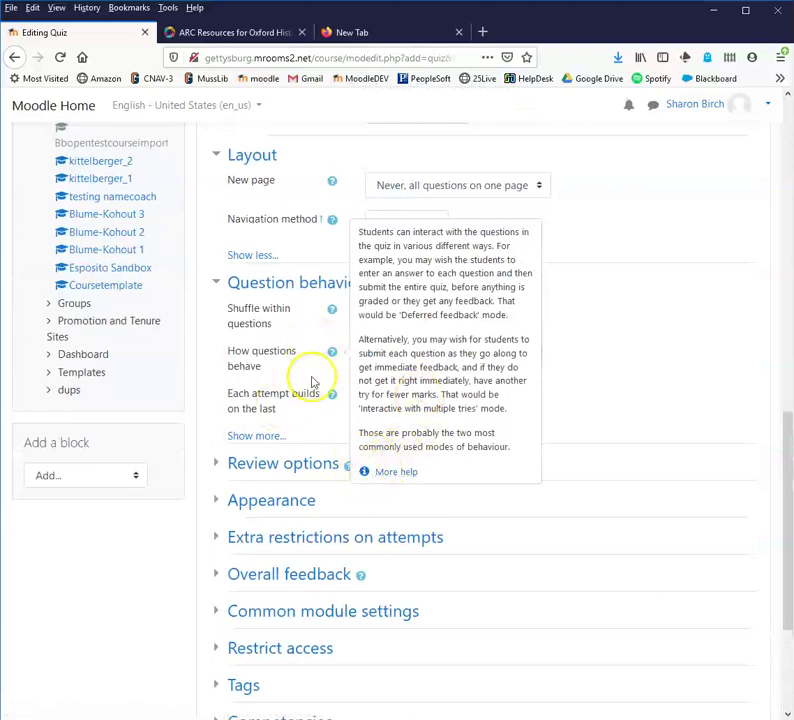
- Open the Moodle Docs Question behaviours page via More help and read through it
left_click(365, 473)
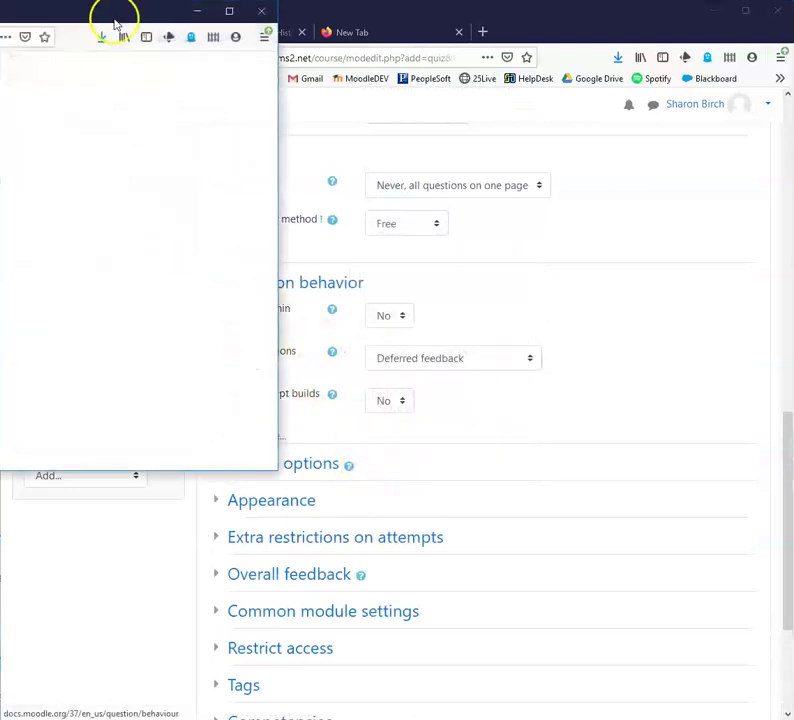
left_click_drag(92, 14, 408, 38)
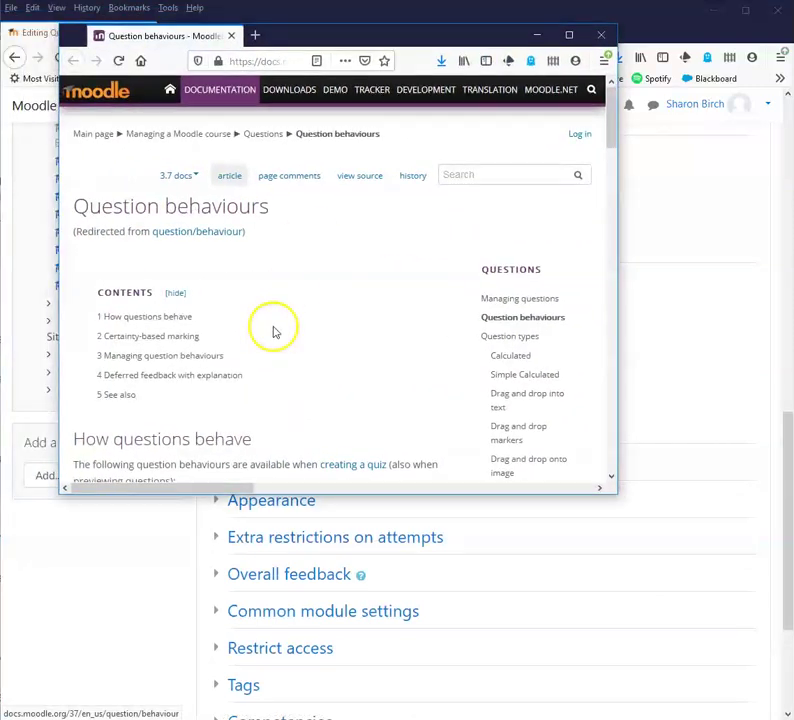
scroll(284, 324, "down", 5)
scroll(316, 330, "down", 2)
scroll(315, 335, "up", 3)
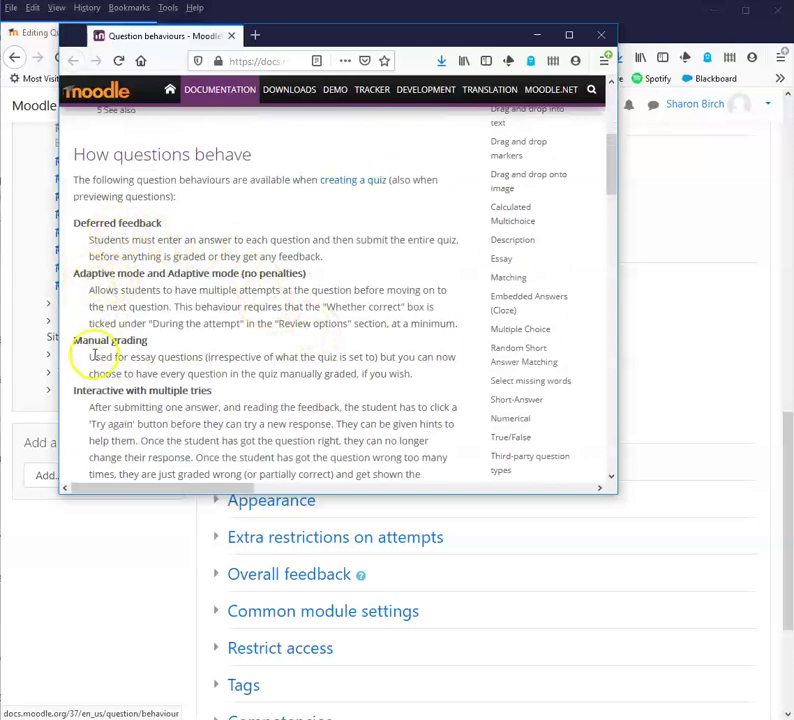
scroll(92, 360, "down", 3)
scroll(83, 395, "down", 3)
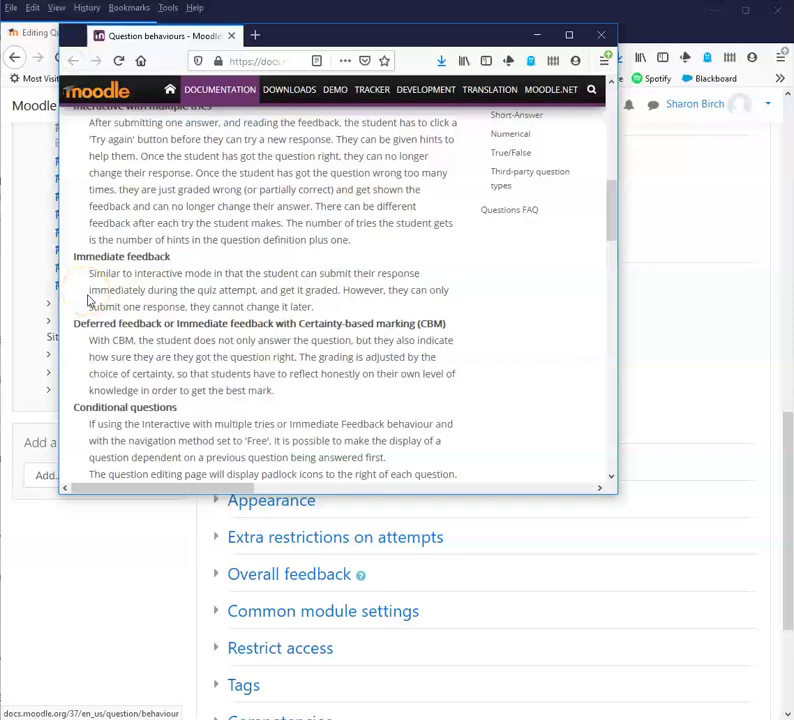
scroll(90, 298, "up", 3)
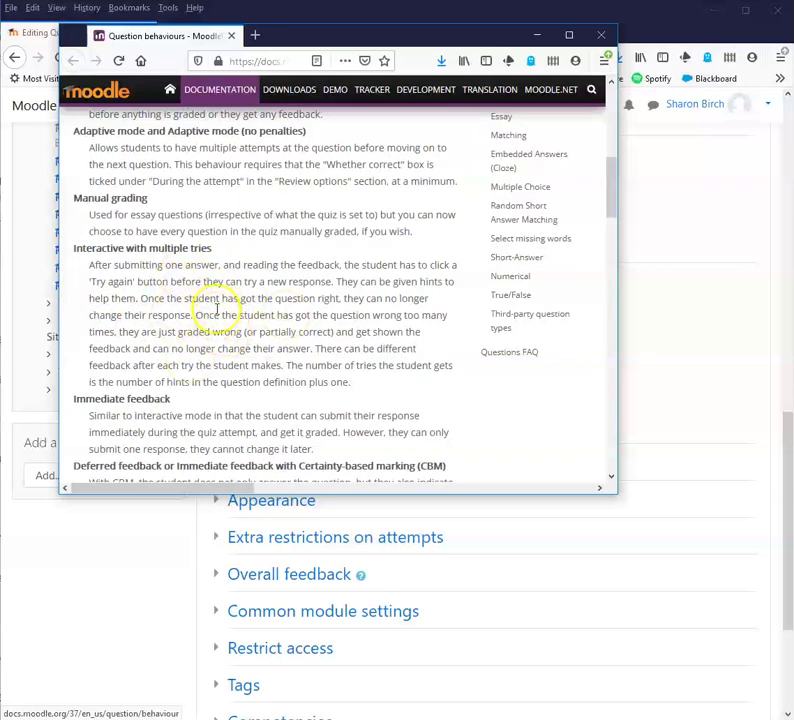
scroll(199, 318, "down", 4)
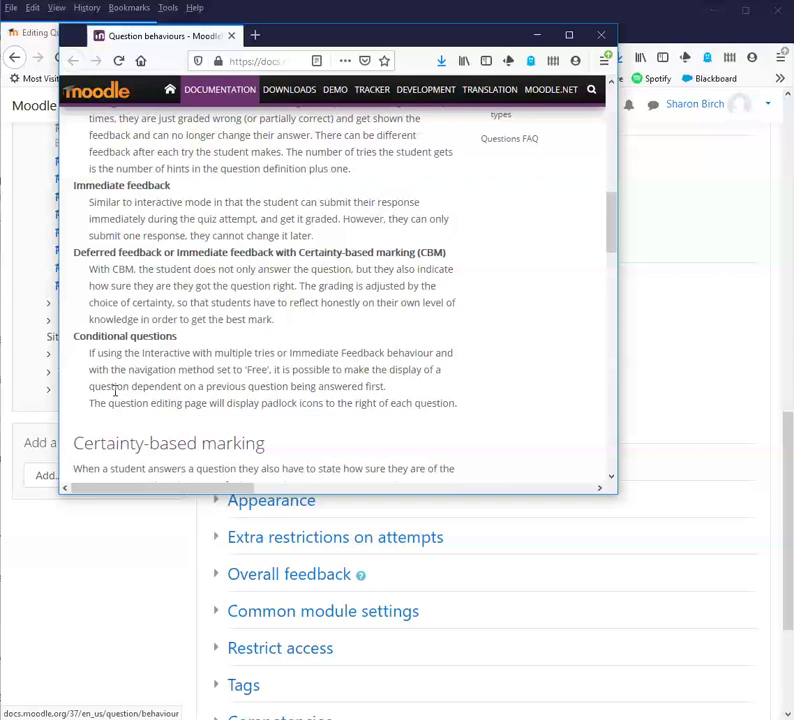
scroll(150, 310, "up", 7)
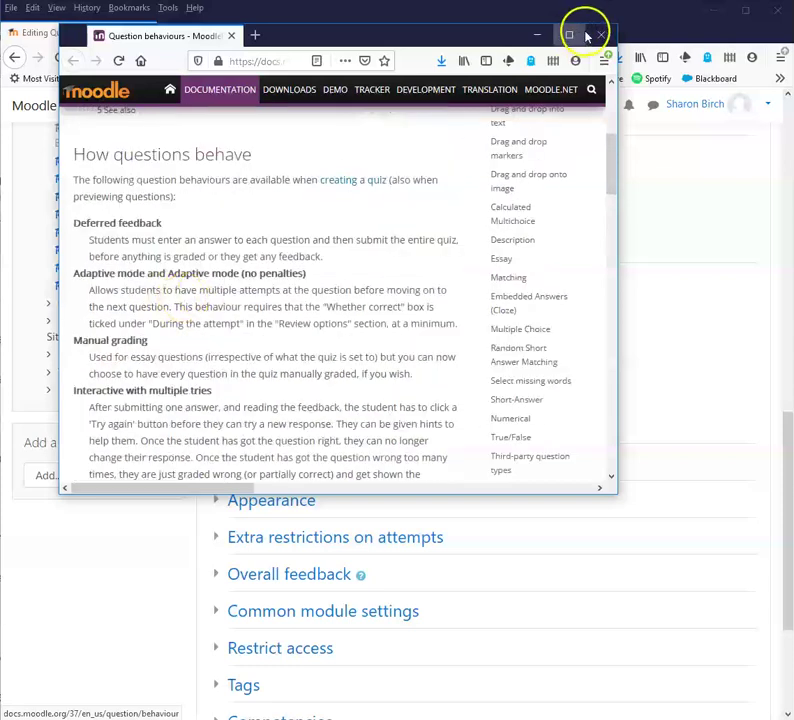
- Close the docs, keep how questions behave at Deferred feedback, and show more behaviour settings
left_click(601, 35)
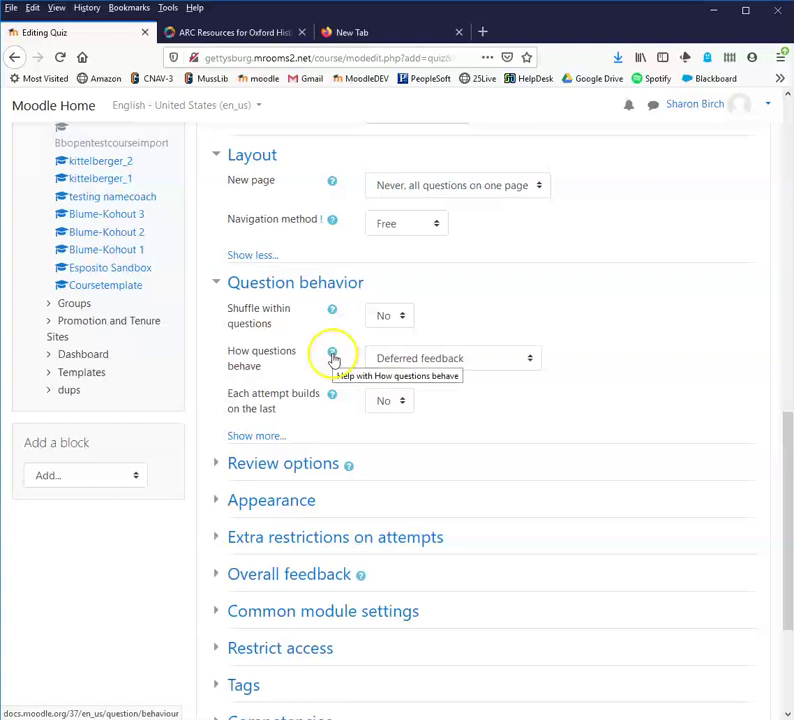
left_click(529, 359)
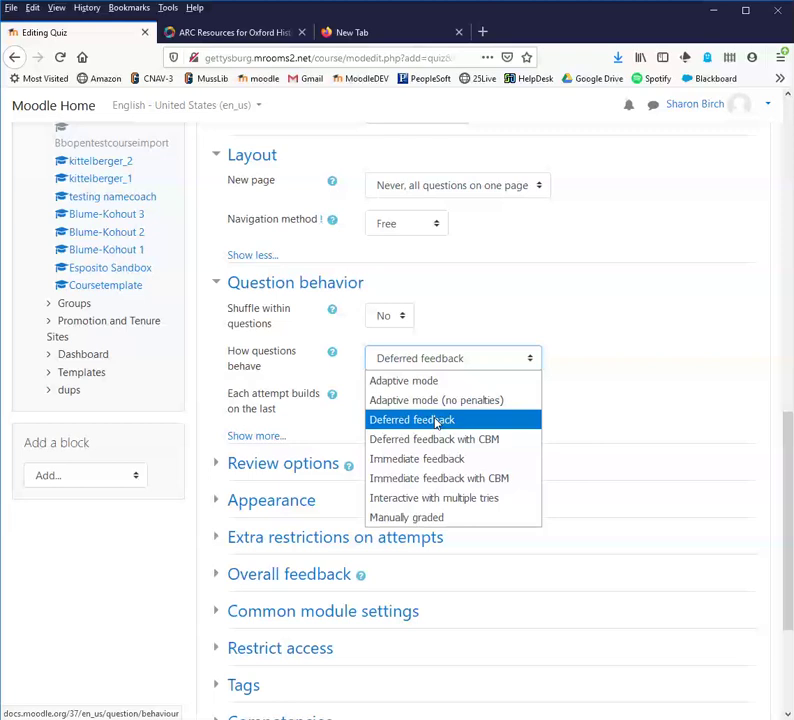
left_click(624, 393)
left_click(280, 437)
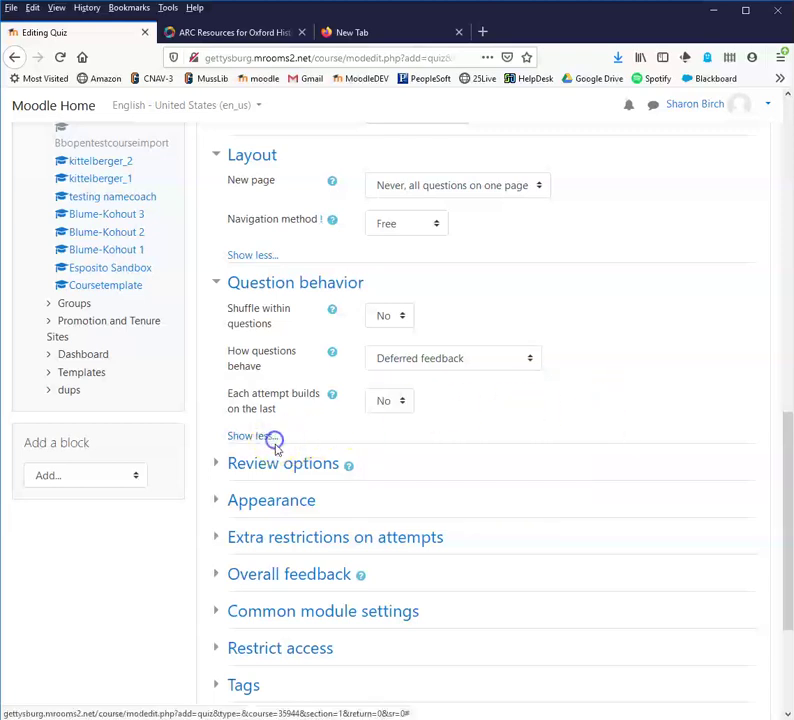
- Expand the Review options section of the quiz settings
scroll(213, 497, "down", 3)
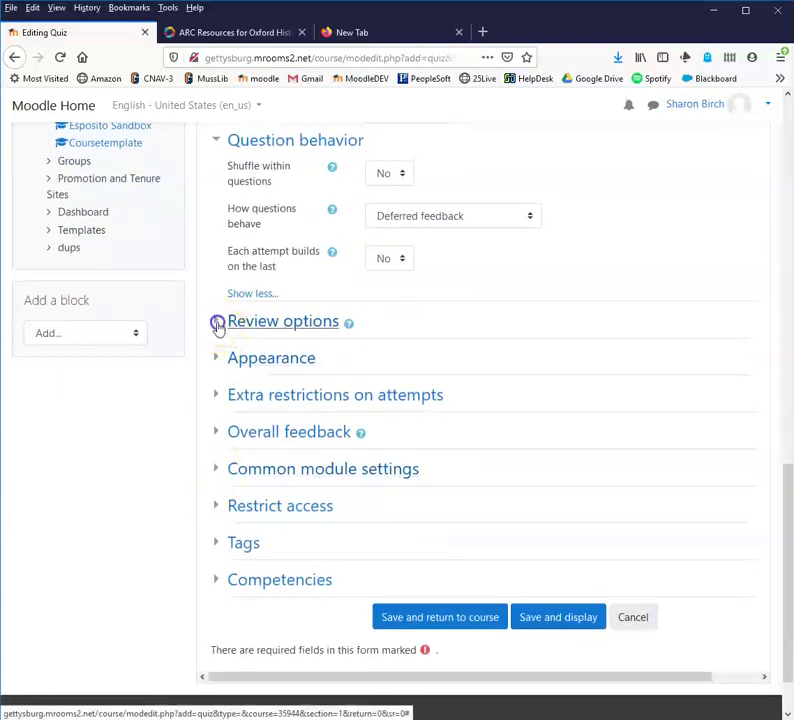
left_click(218, 323)
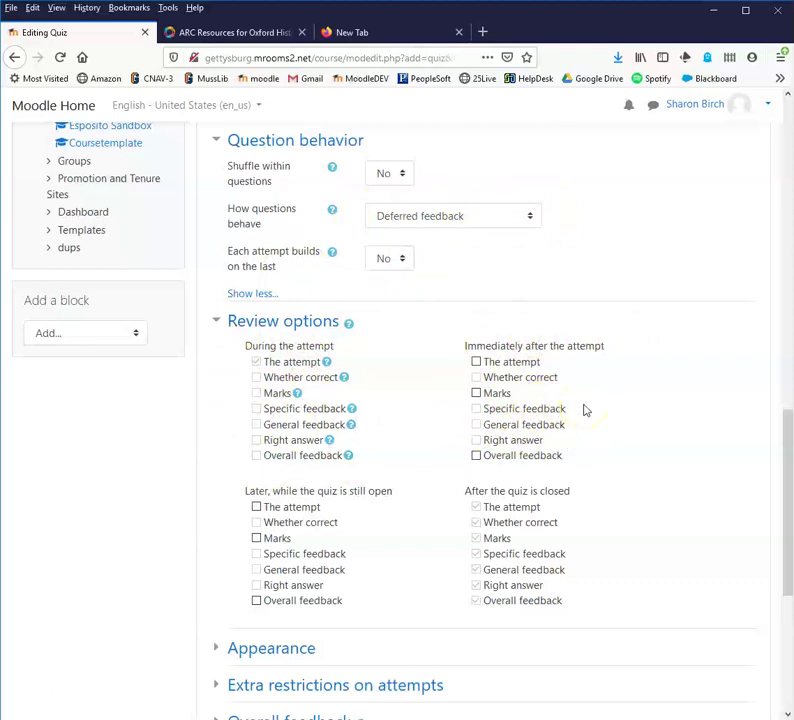
- Tick 'The attempt' under 'Immediately after the attempt' in Review options
left_click(476, 362)
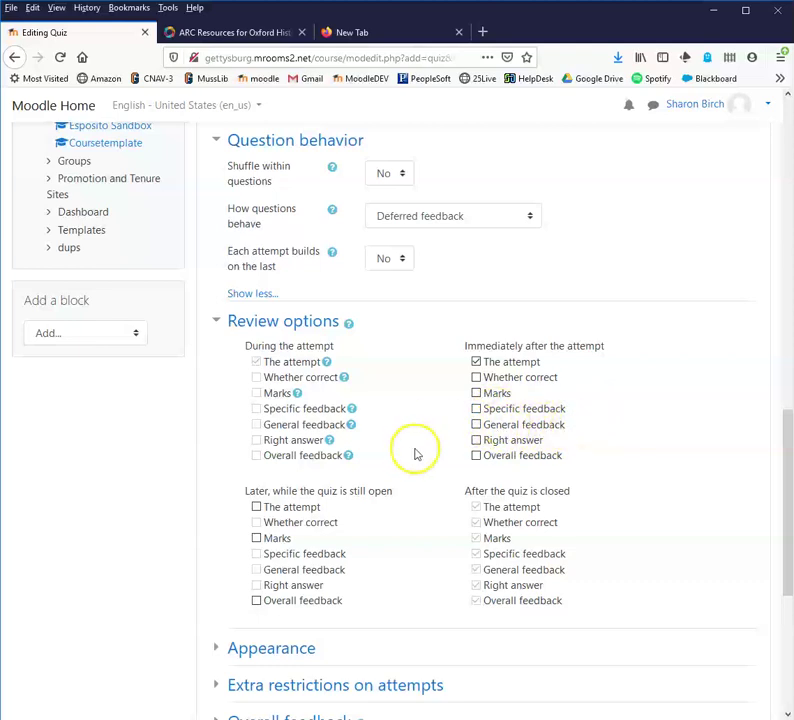
scroll(417, 454, "down", 1)
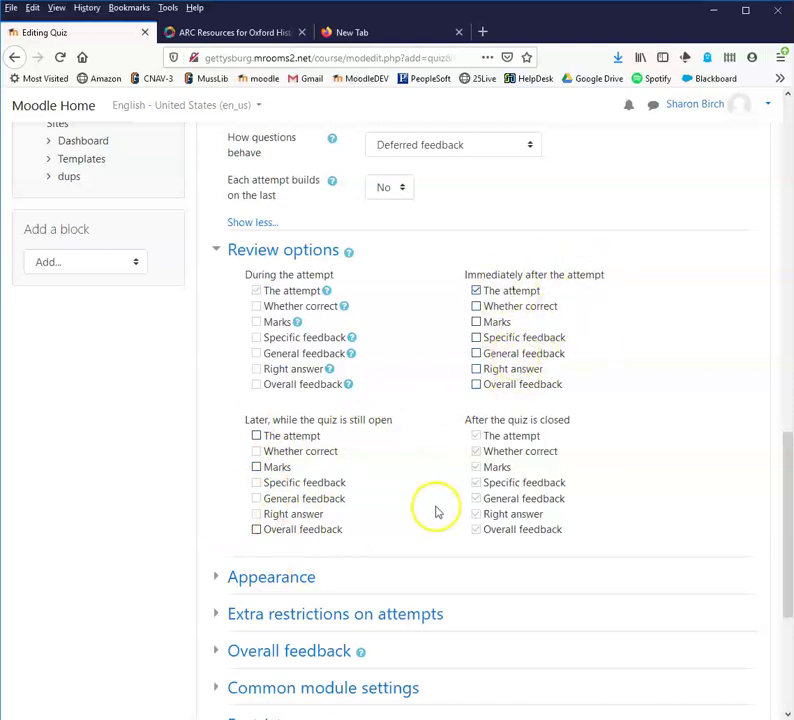
scroll(420, 500, "down", 5)
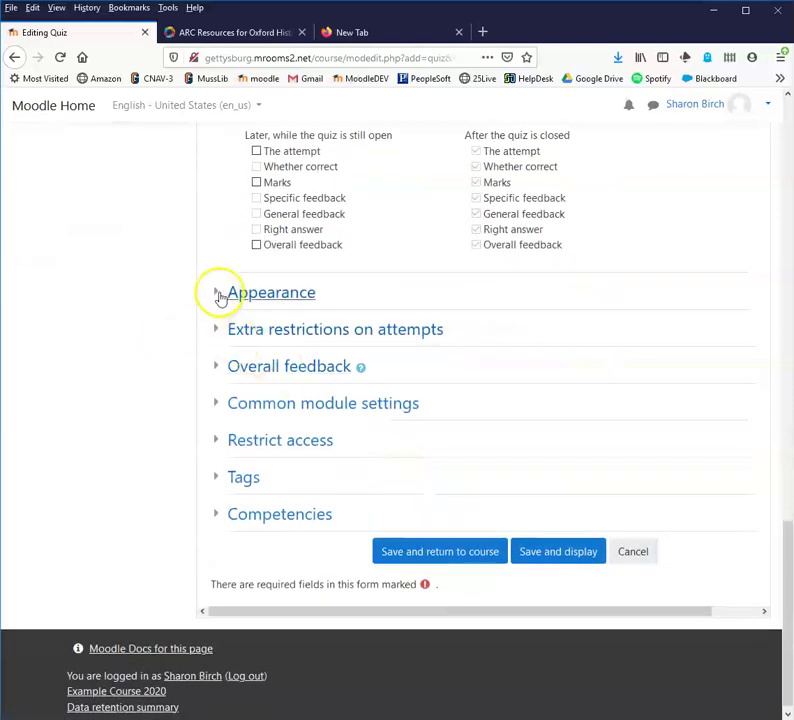
- Expand Appearance, all Extra restrictions on attempts settings, and Overall feedback to review them
left_click(219, 294)
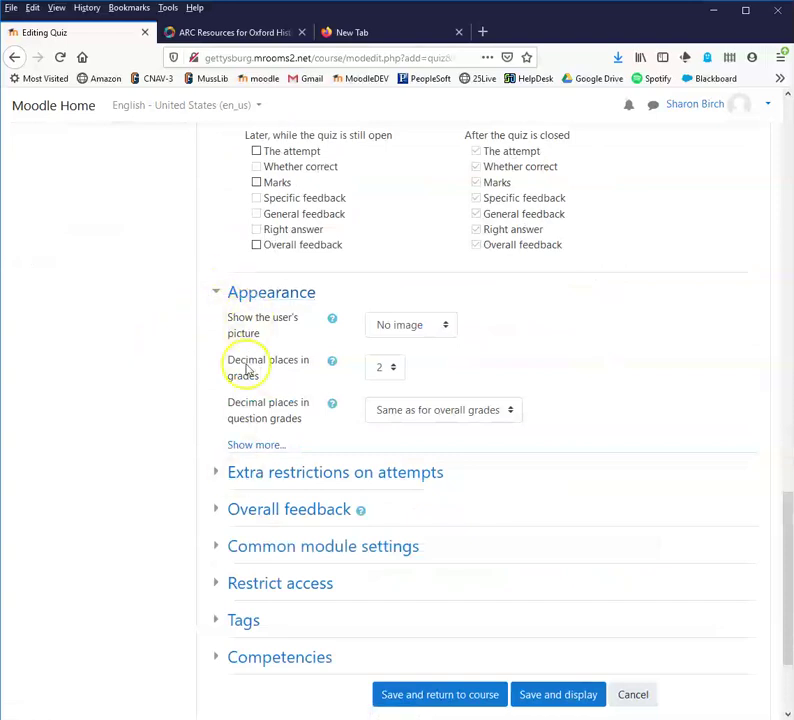
left_click(217, 479)
scroll(150, 490, "down", 4)
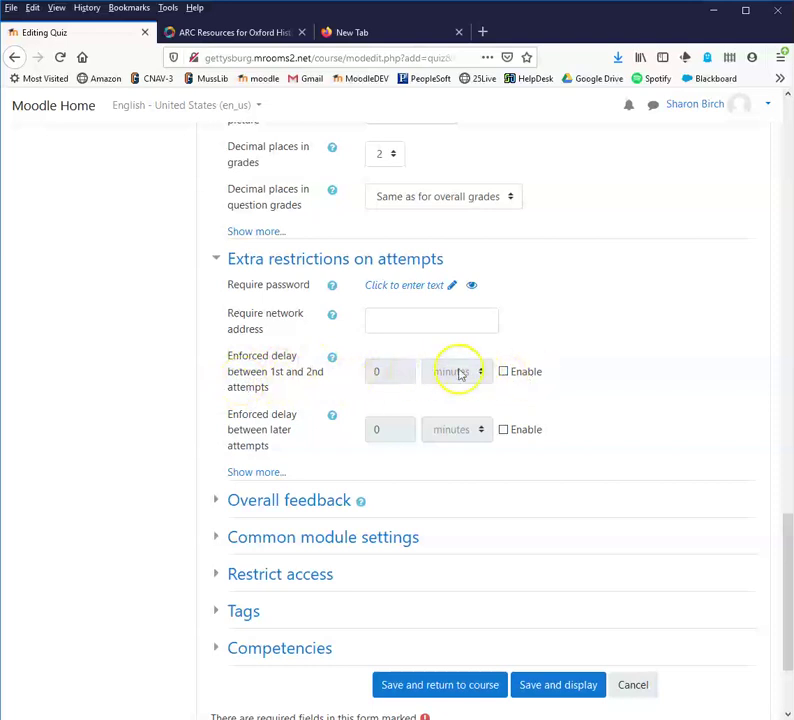
left_click(255, 472)
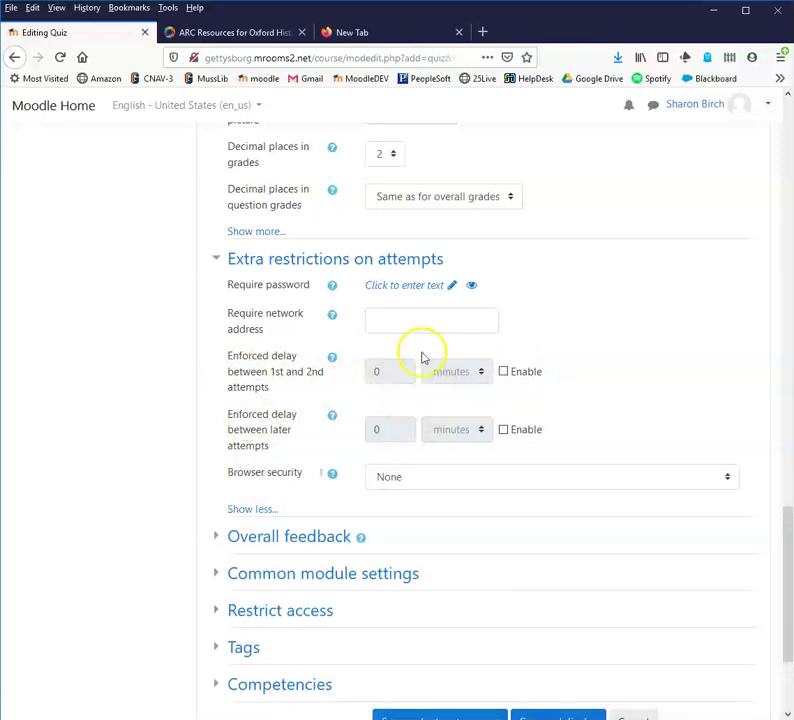
scroll(400, 470, "down", 3)
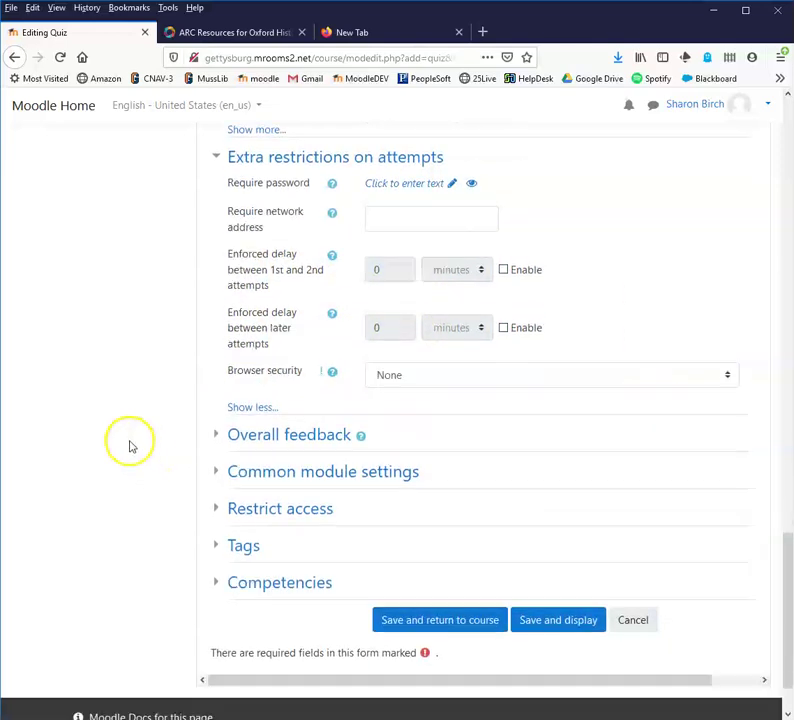
left_click(217, 398)
scroll(183, 450, "down", 3)
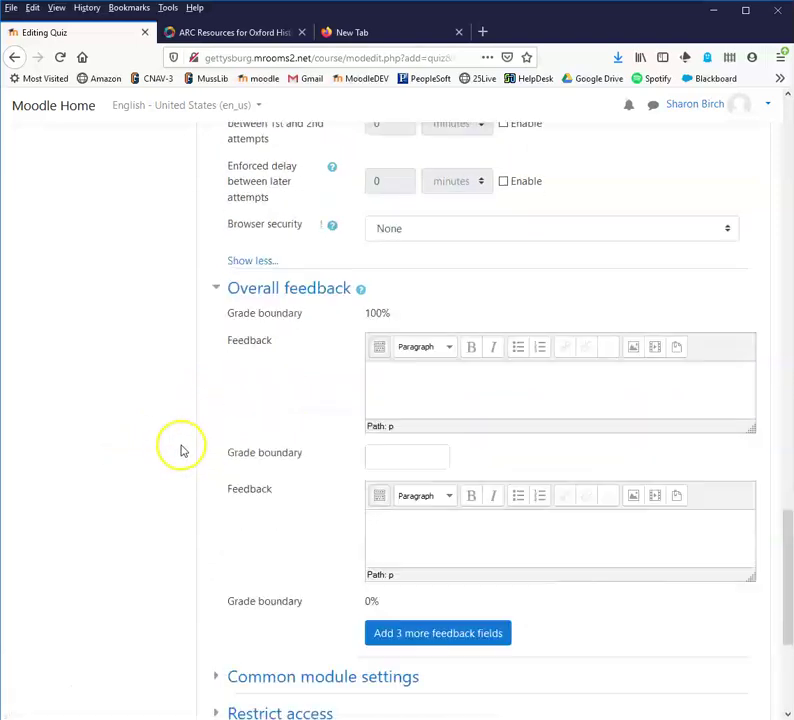
scroll(210, 442, "down", 2)
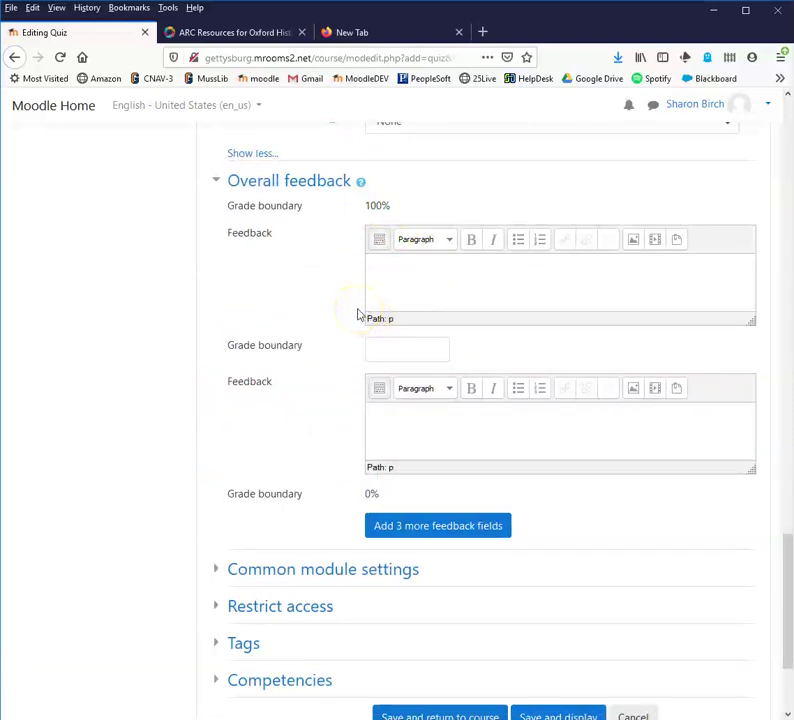
scroll(356, 337, "down", 3)
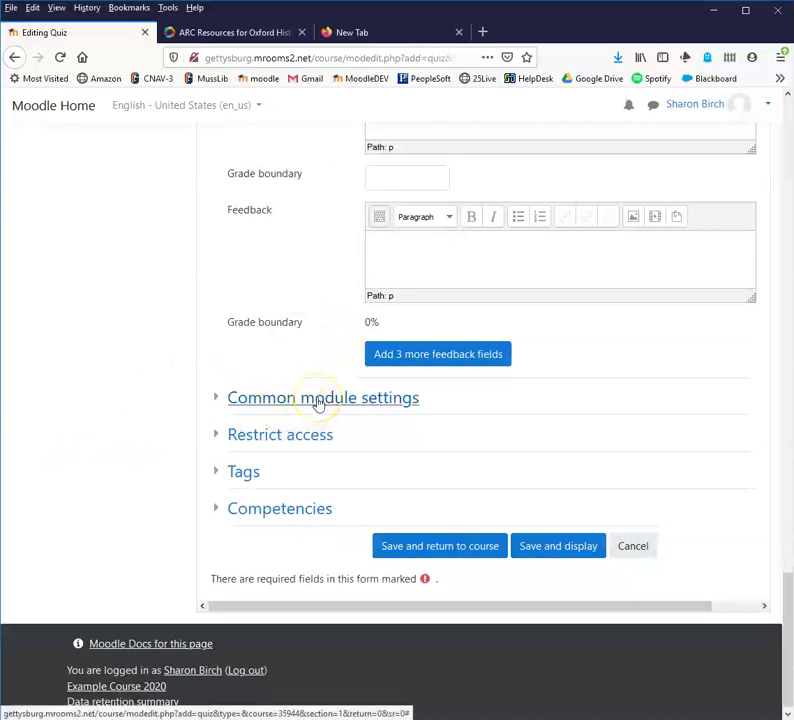
- Expand Restrict access and review the restriction types, cancelling so restrictions stay at None
left_click(219, 436)
scroll(462, 480, "down", 2)
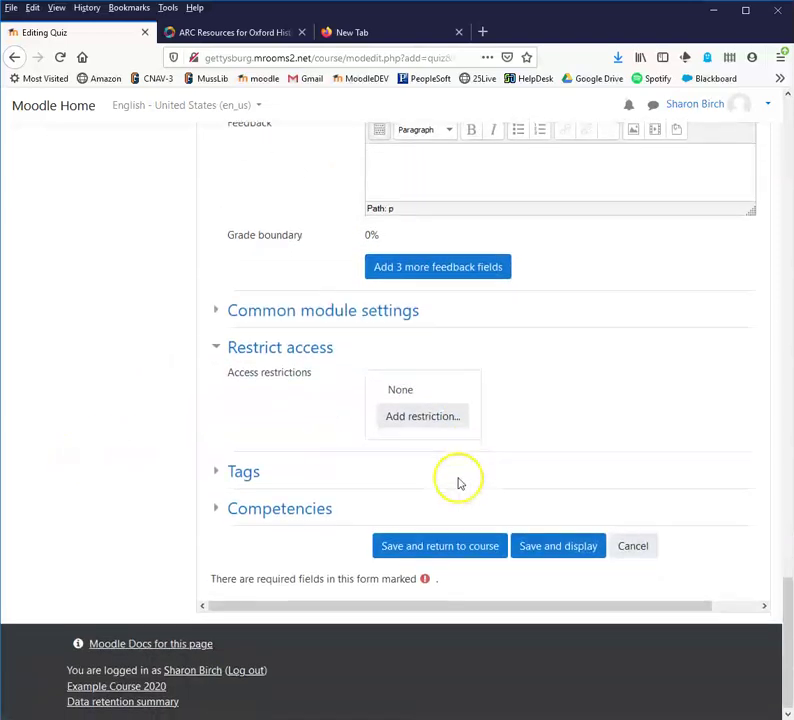
left_click(429, 422)
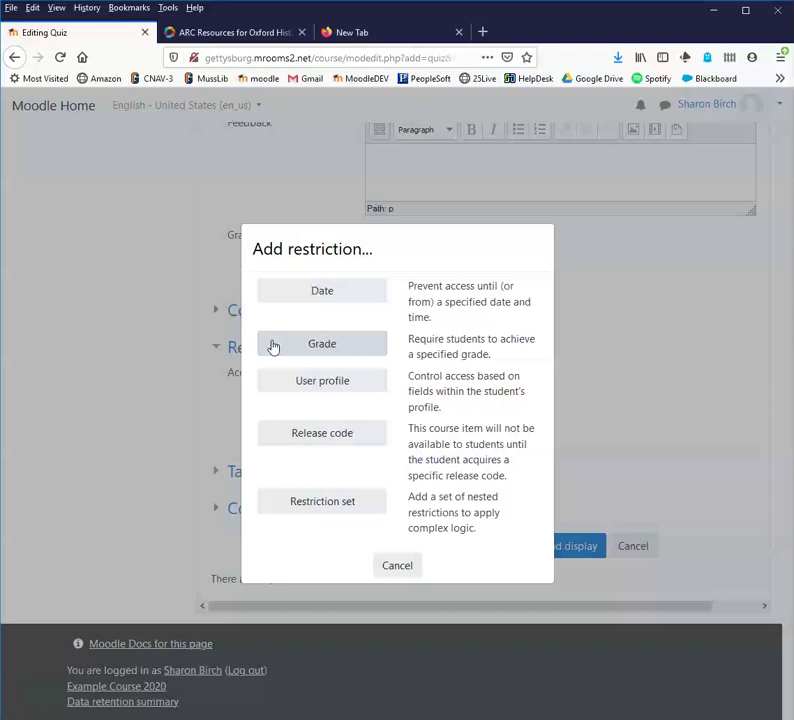
left_click(397, 563)
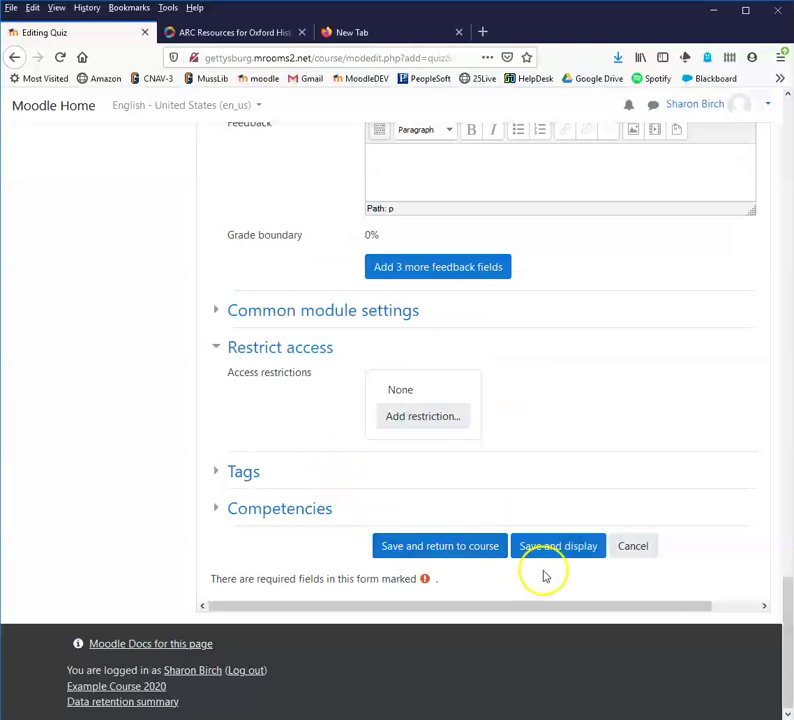